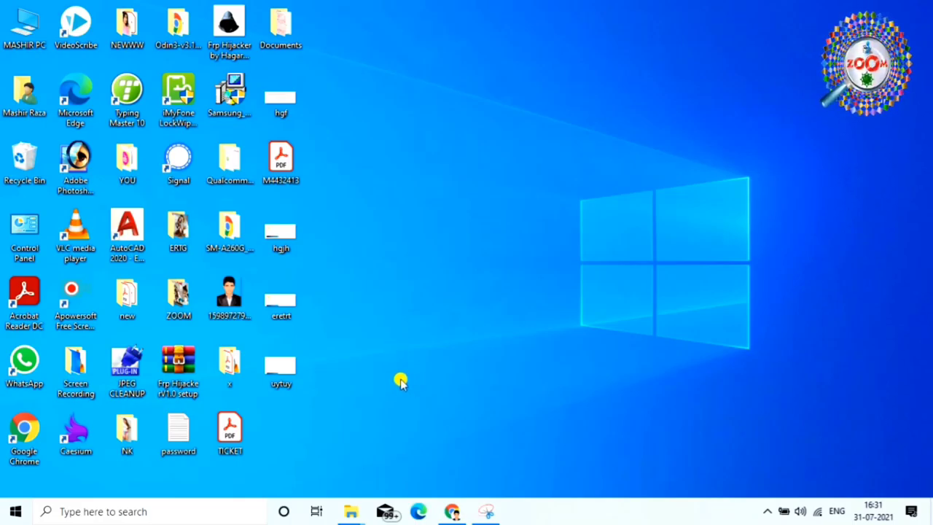
Step: Launch Chrome on a new tab and enter 'uidai' in the address bar
{"action": "left_click", "coordinate": [452, 511]}
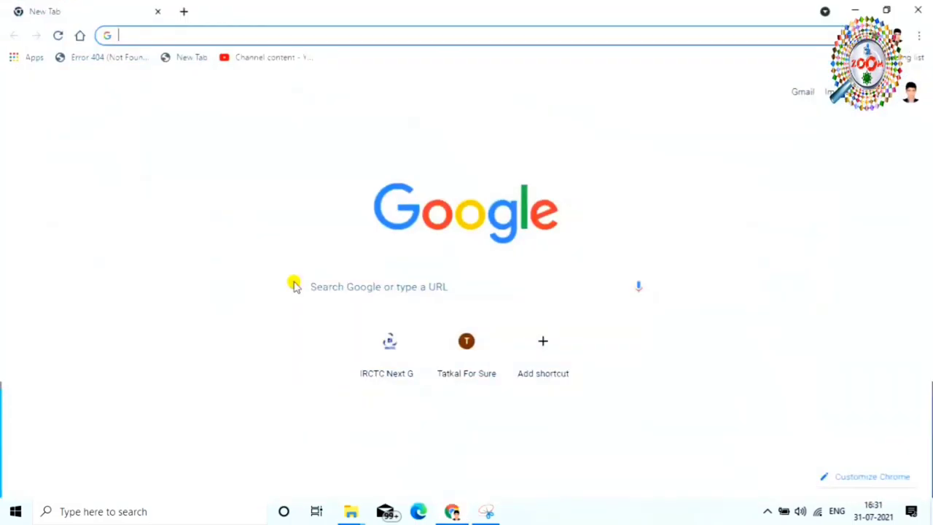
{"action": "left_click", "coordinate": [143, 35]}
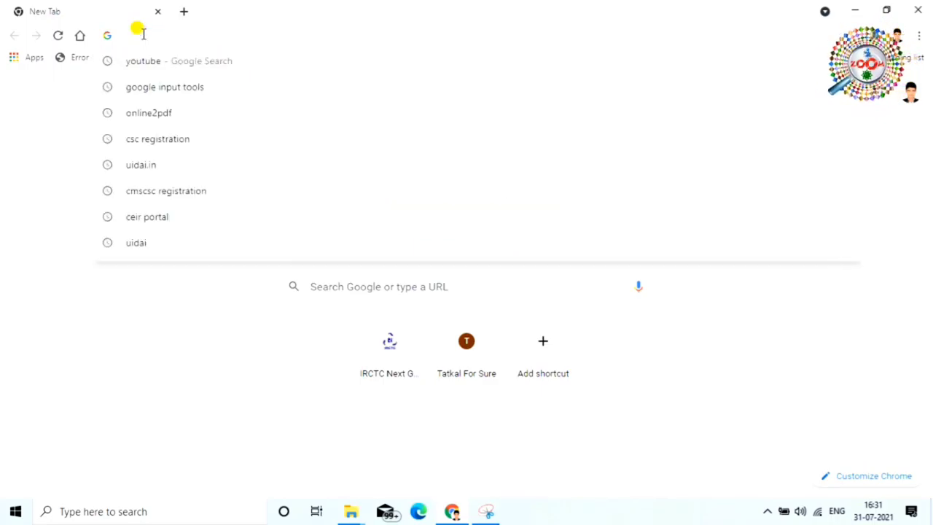
{"action": "type", "text": "uidai"}
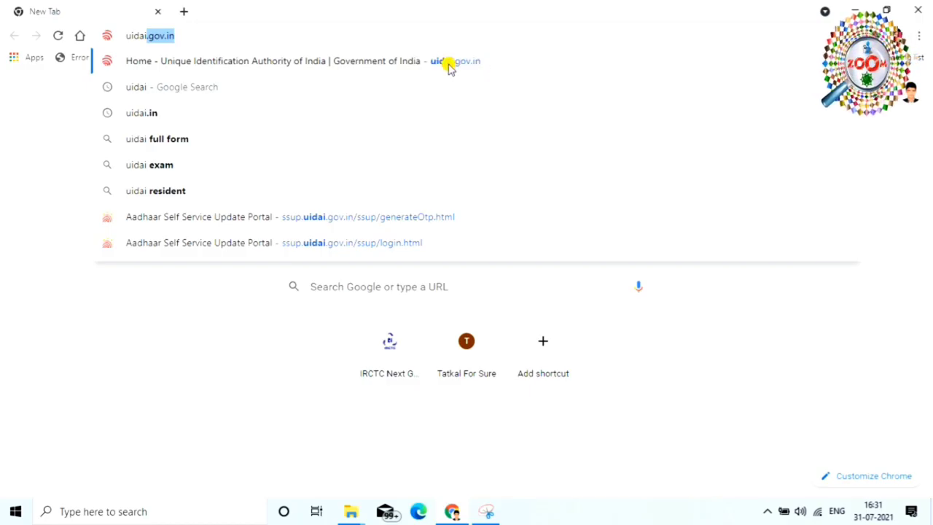
Step: Go to uidai.gov.in and open Book an Appointment from the My Aadhaar menu
{"action": "left_click", "coordinate": [450, 64]}
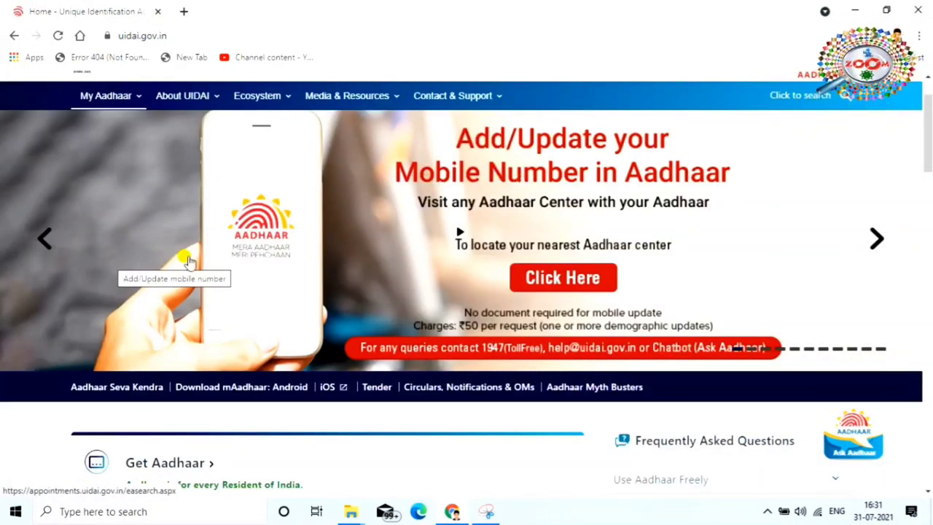
{"action": "mouse_move", "coordinate": [101, 105]}
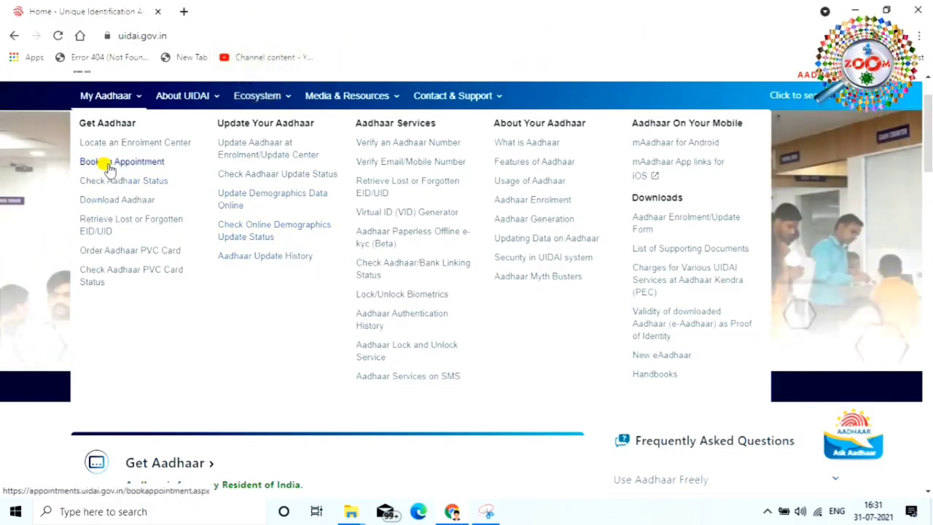
{"action": "left_click", "coordinate": [146, 164]}
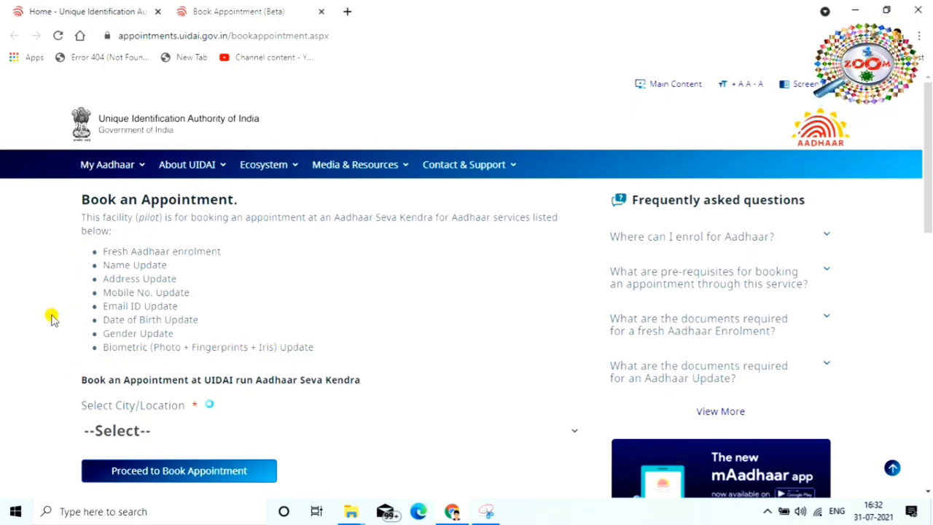
Step: Choose Patna - New Dak Bungalow Road as the location and proceed to book
{"action": "scroll", "coordinate": [51, 317], "scroll_direction": "down", "scroll_amount": 1}
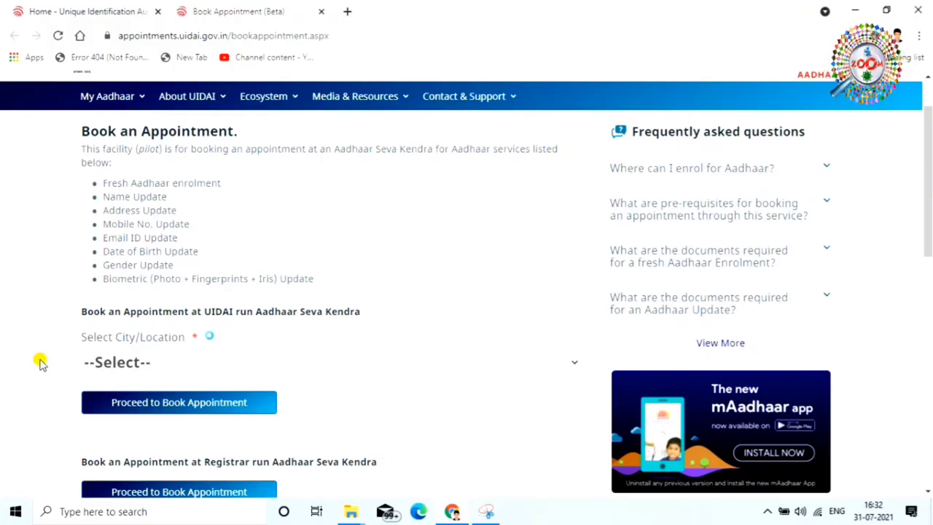
{"action": "scroll", "coordinate": [40, 362], "scroll_direction": "down", "scroll_amount": 2}
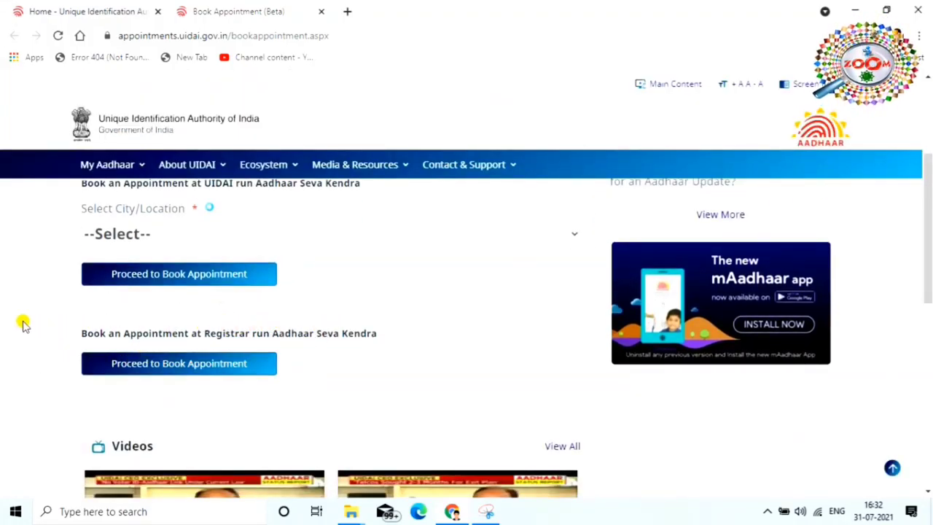
{"action": "scroll", "coordinate": [18, 318], "scroll_direction": "up", "scroll_amount": 1}
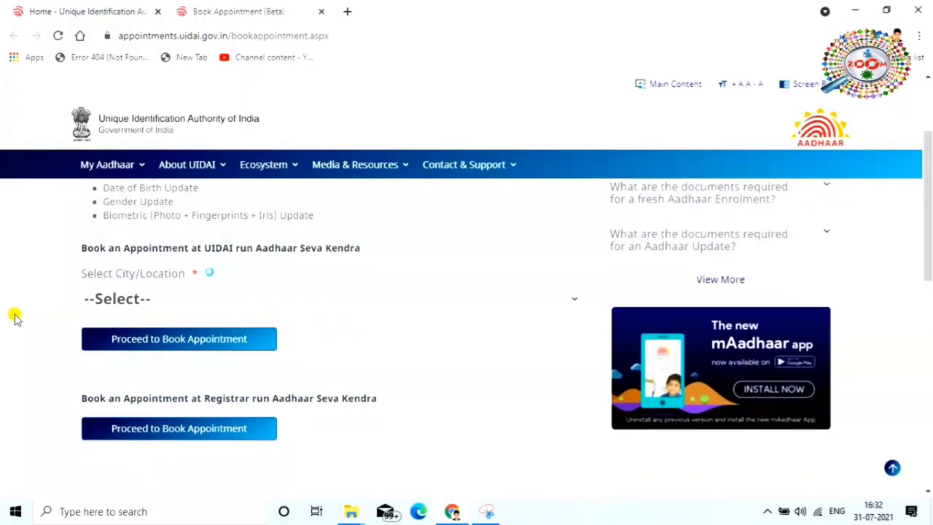
{"action": "left_click", "coordinate": [566, 306]}
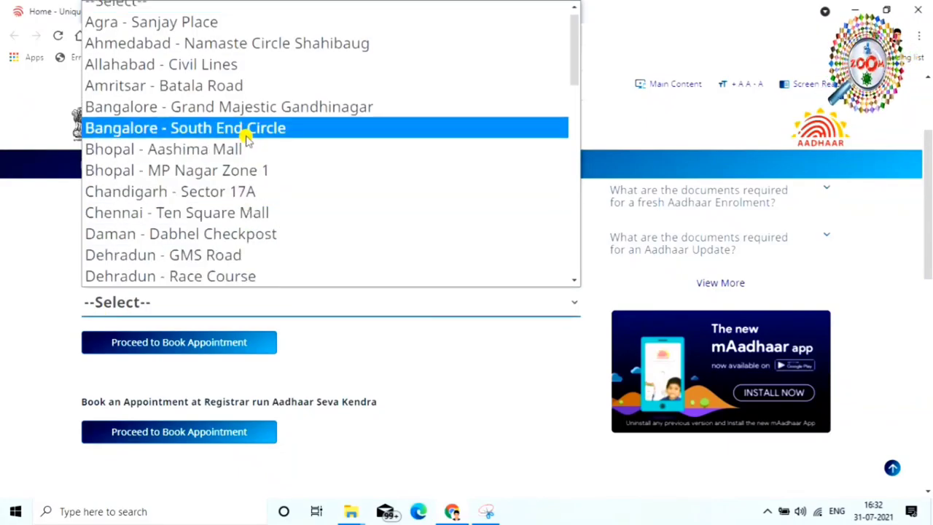
{"action": "scroll", "coordinate": [314, 155], "scroll_direction": "up", "scroll_amount": 1}
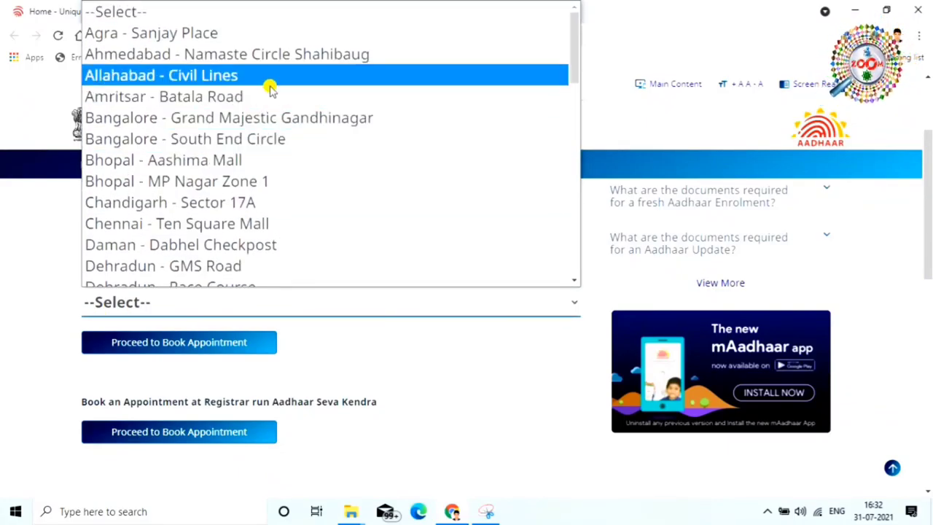
{"action": "scroll", "coordinate": [274, 91], "scroll_direction": "down", "scroll_amount": 2}
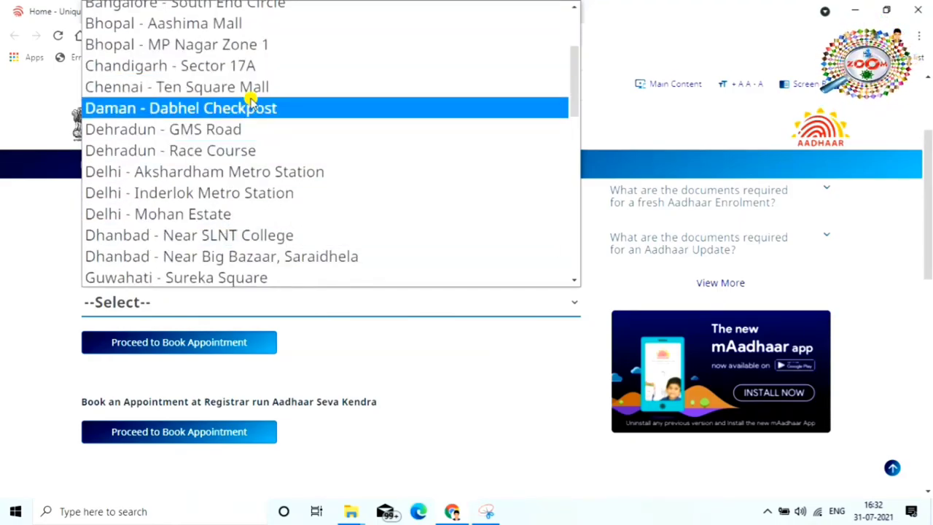
{"action": "scroll", "coordinate": [252, 101], "scroll_direction": "down", "scroll_amount": 4}
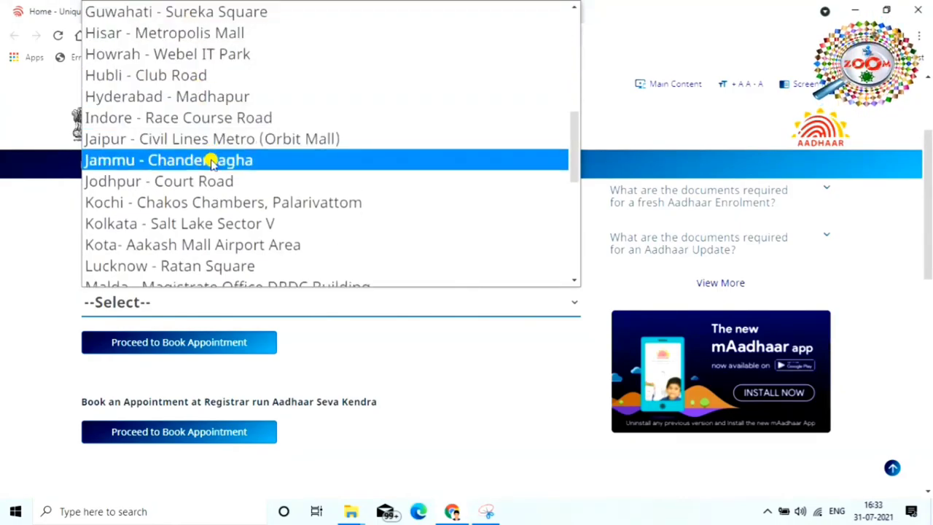
{"action": "scroll", "coordinate": [204, 195], "scroll_direction": "down", "scroll_amount": 2}
{"action": "scroll", "coordinate": [182, 175], "scroll_direction": "down", "scroll_amount": 2}
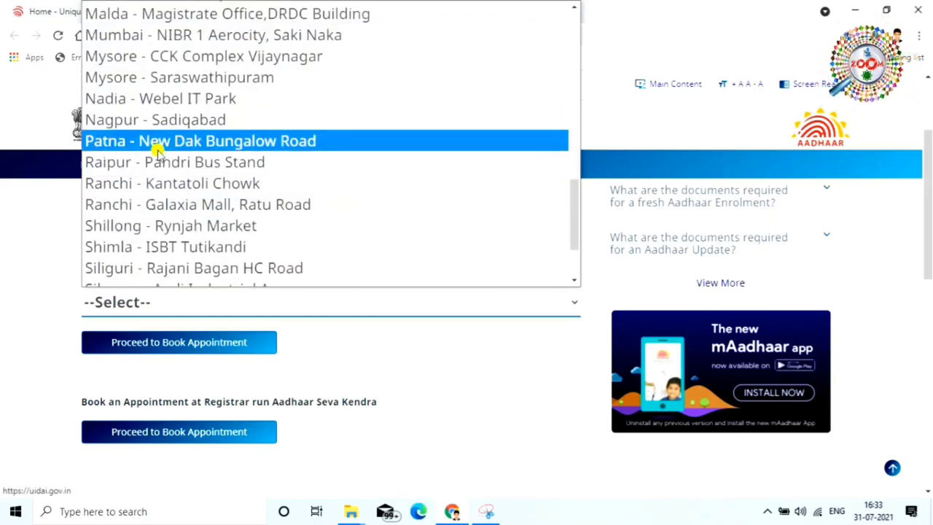
{"action": "left_click", "coordinate": [234, 143]}
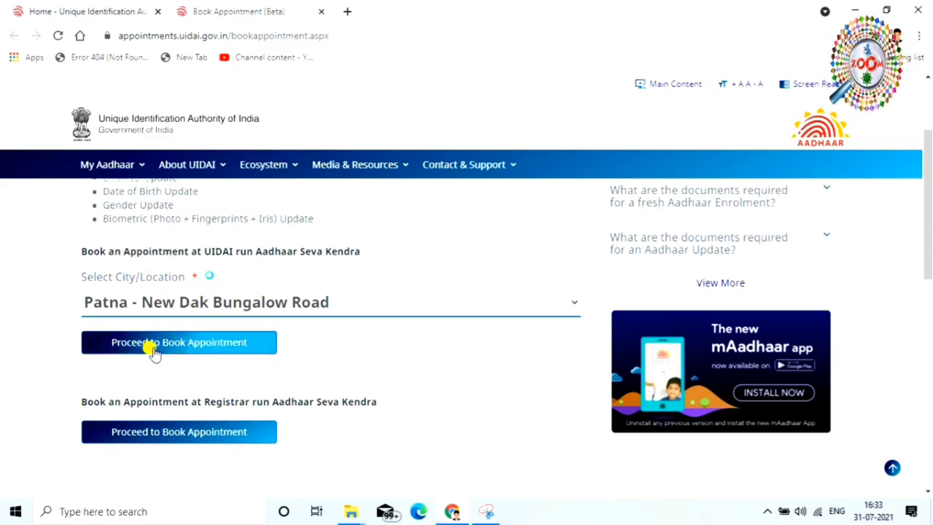
{"action": "left_click", "coordinate": [208, 346]}
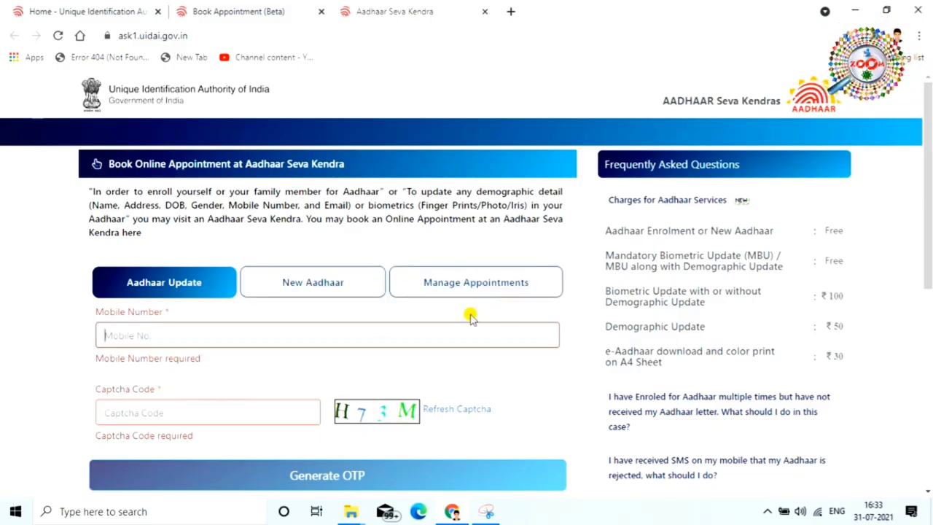
Step: Review the Seva Kendra booking page and place the cursor in the Aadhaar Update Mobile Number field
{"action": "scroll", "coordinate": [291, 321], "scroll_direction": "down", "scroll_amount": 1}
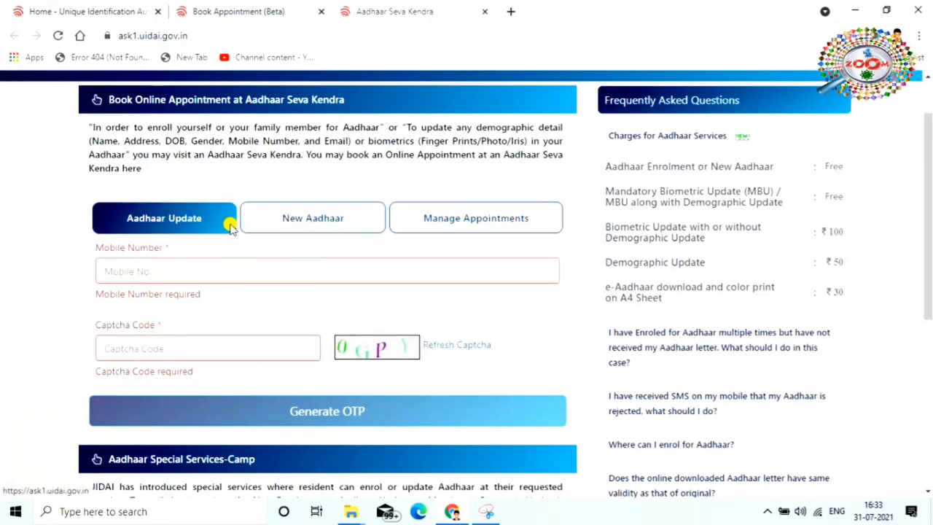
{"action": "scroll", "coordinate": [167, 288], "scroll_direction": "down", "scroll_amount": 4}
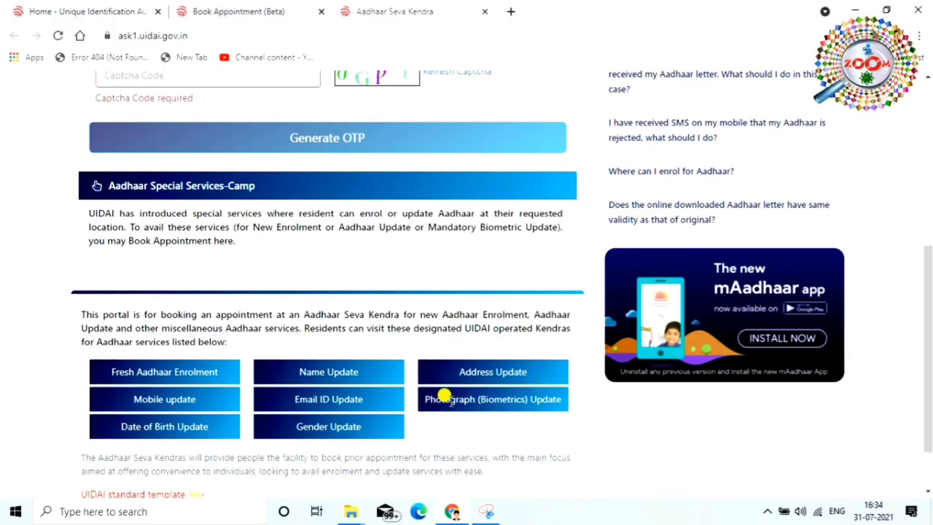
{"action": "scroll", "coordinate": [240, 383], "scroll_direction": "down", "scroll_amount": 1}
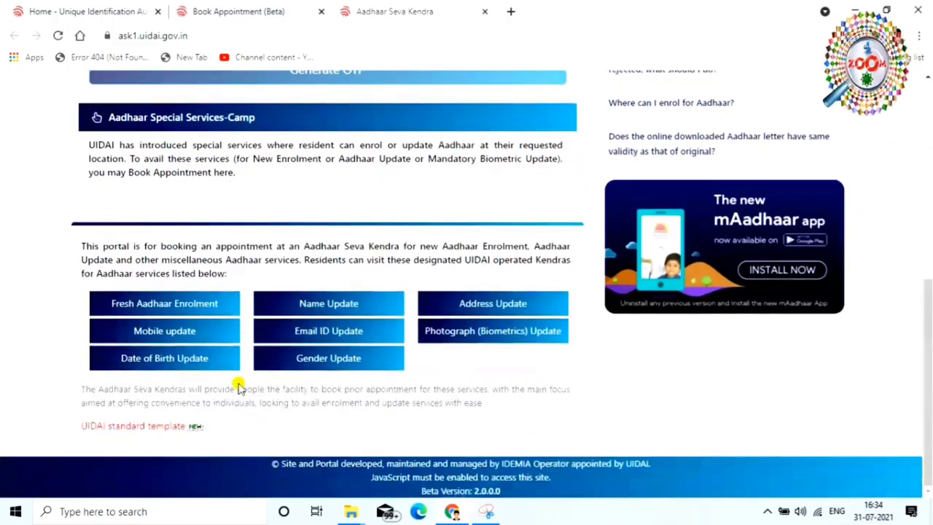
{"action": "scroll", "coordinate": [204, 350], "scroll_direction": "up", "scroll_amount": 1}
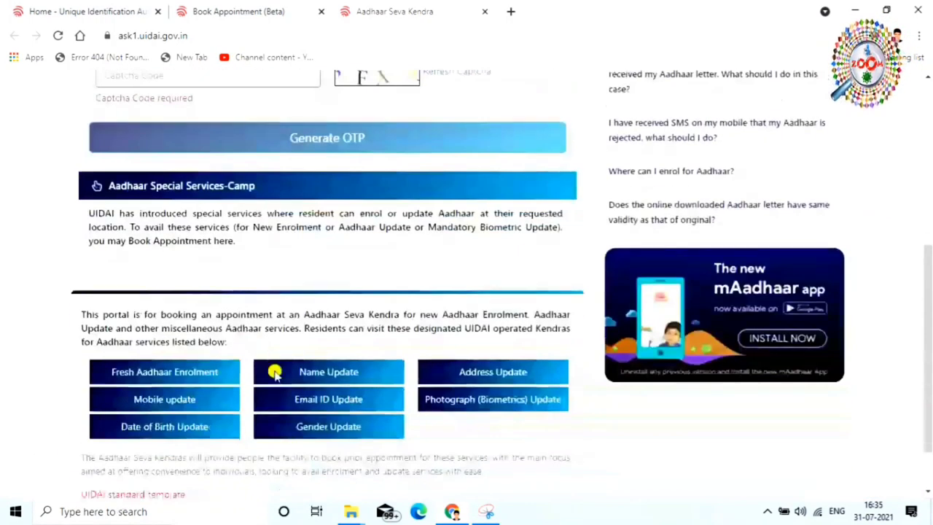
{"action": "scroll", "coordinate": [248, 361], "scroll_direction": "up", "scroll_amount": 4}
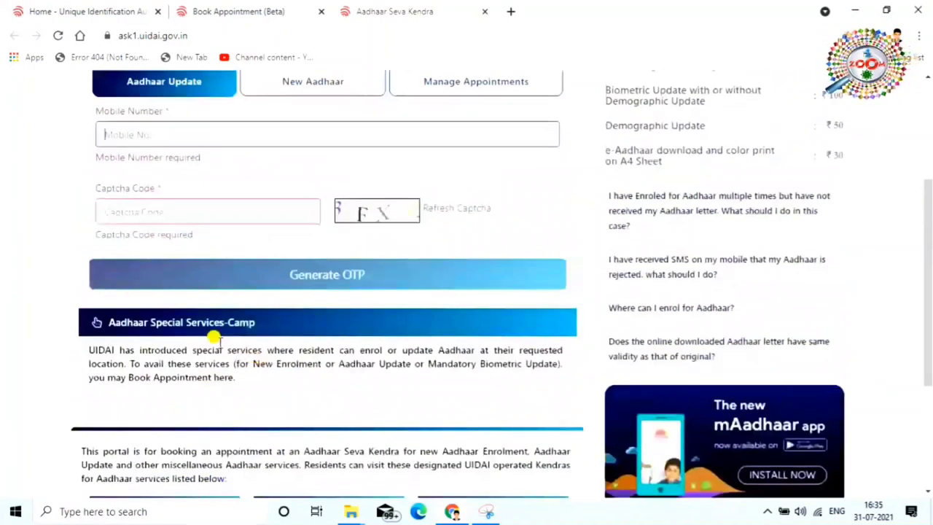
{"action": "left_click", "coordinate": [132, 266]}
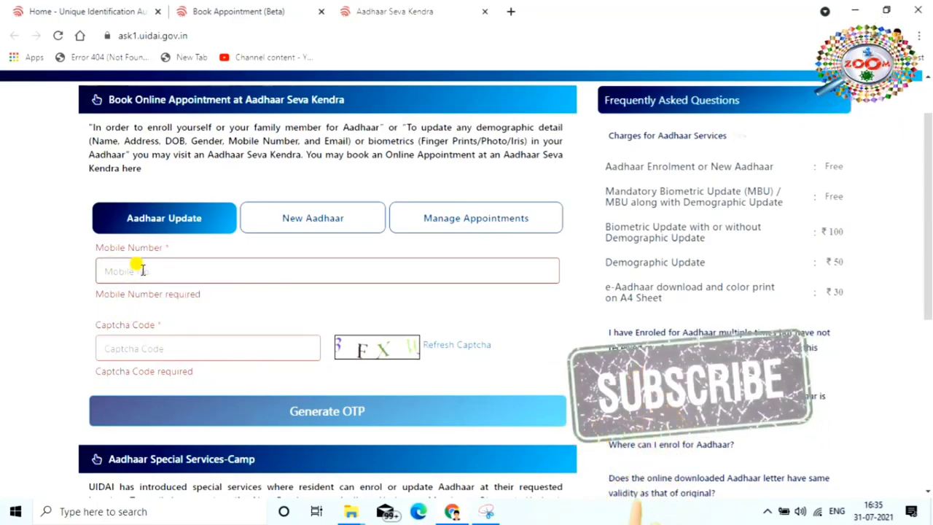
Step: Paste the registered mobile number, fill in the captcha, and request an OTP
{"action": "key", "text": "ctrl+v"}
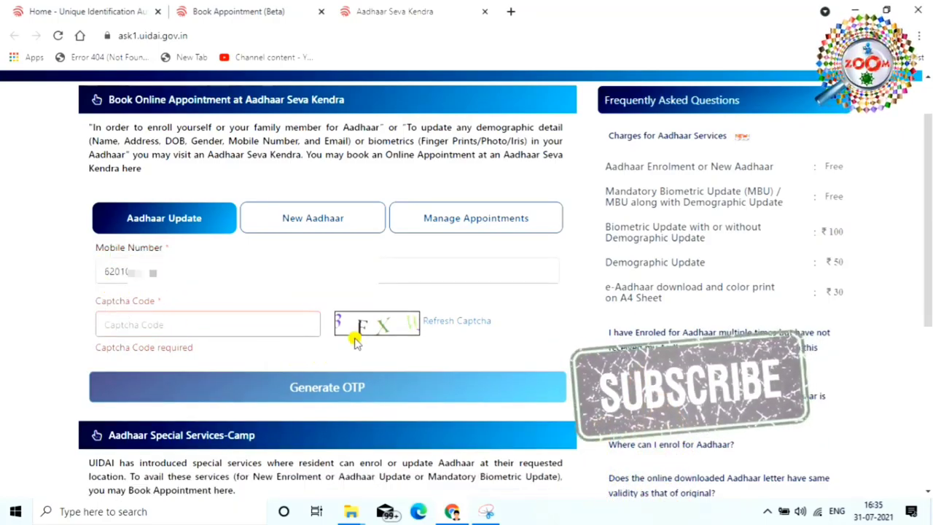
{"action": "left_click", "coordinate": [213, 321]}
{"action": "type", "text": "3F"}
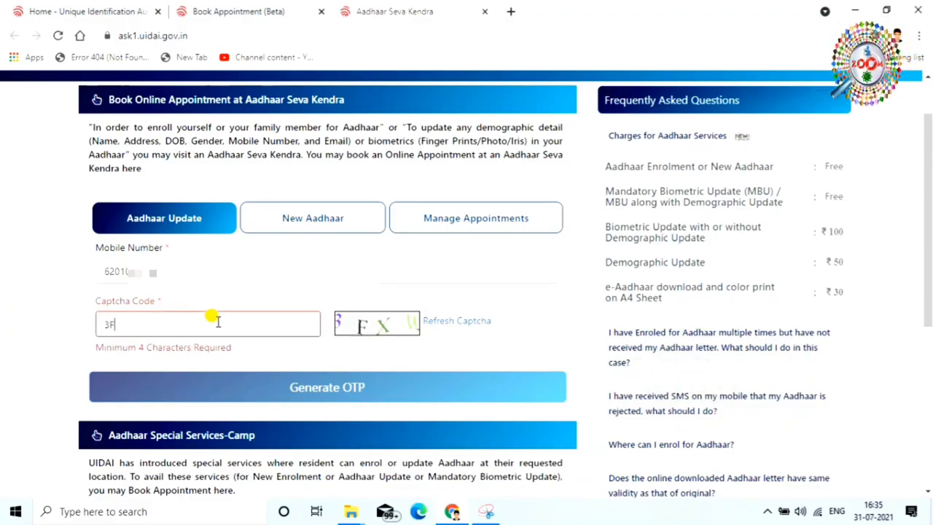
{"action": "type", "text": "XW"}
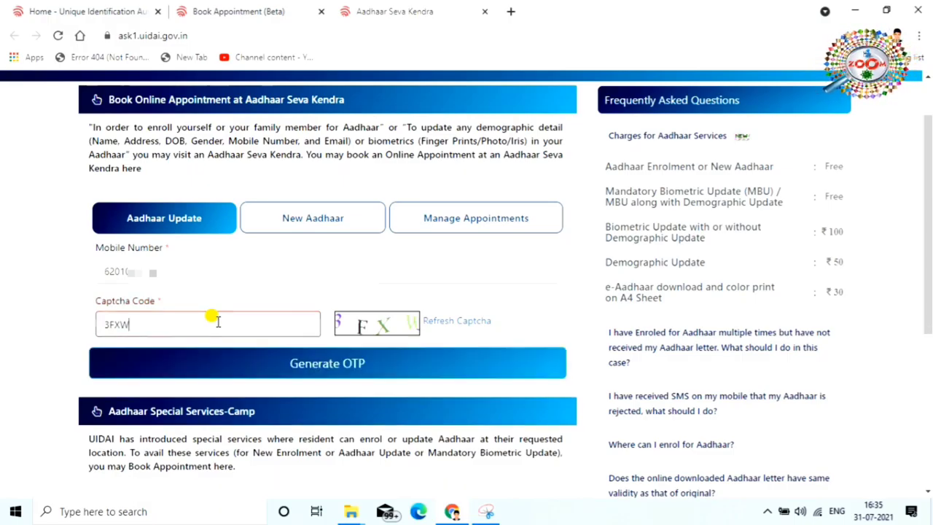
{"action": "left_click", "coordinate": [344, 369]}
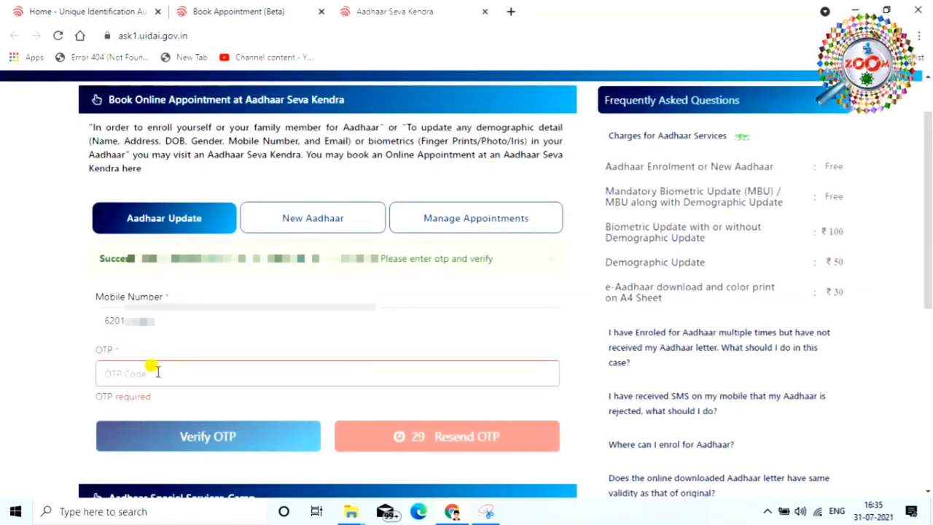
Step: Enter the received OTP and verify it
{"action": "left_click", "coordinate": [145, 374]}
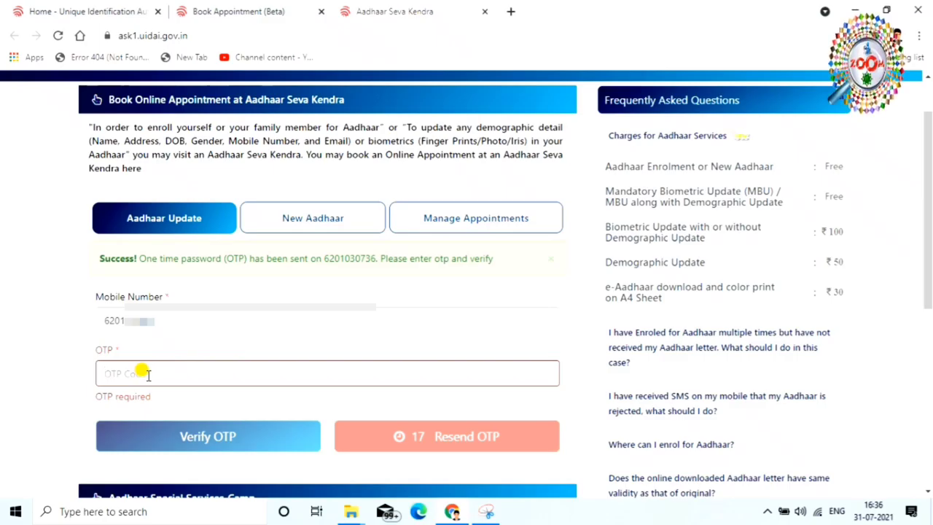
{"action": "left_click", "coordinate": [146, 373]}
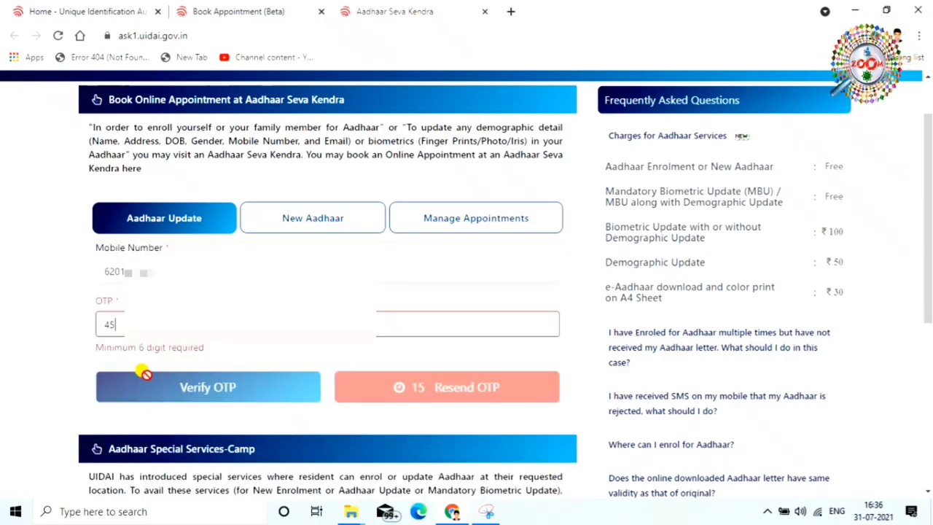
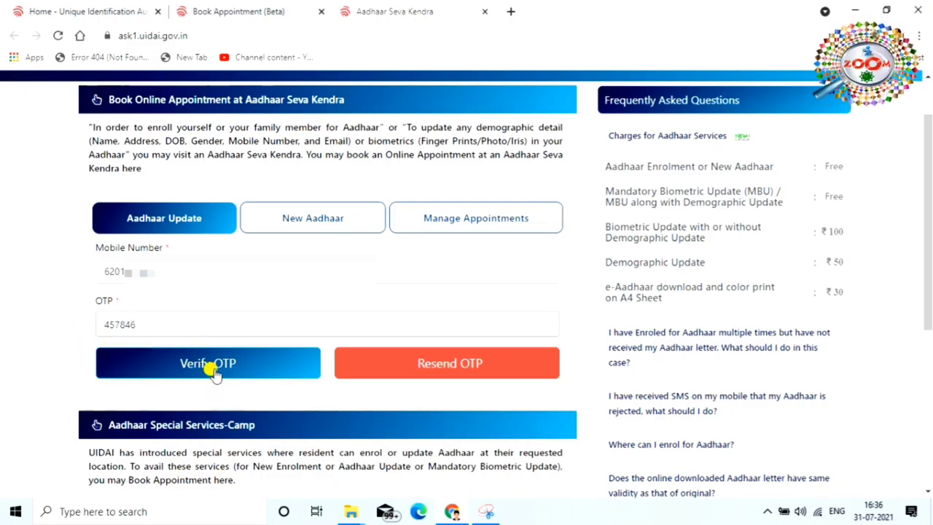
{"action": "left_click", "coordinate": [212, 366]}
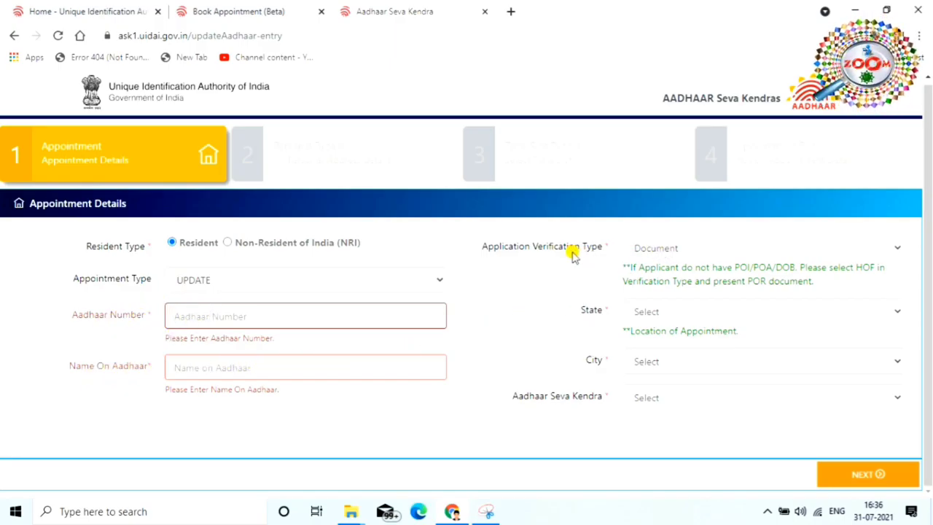
Step: Keep Document as the verification type and check the still-empty Seva Kendra list
{"action": "left_click", "coordinate": [750, 252]}
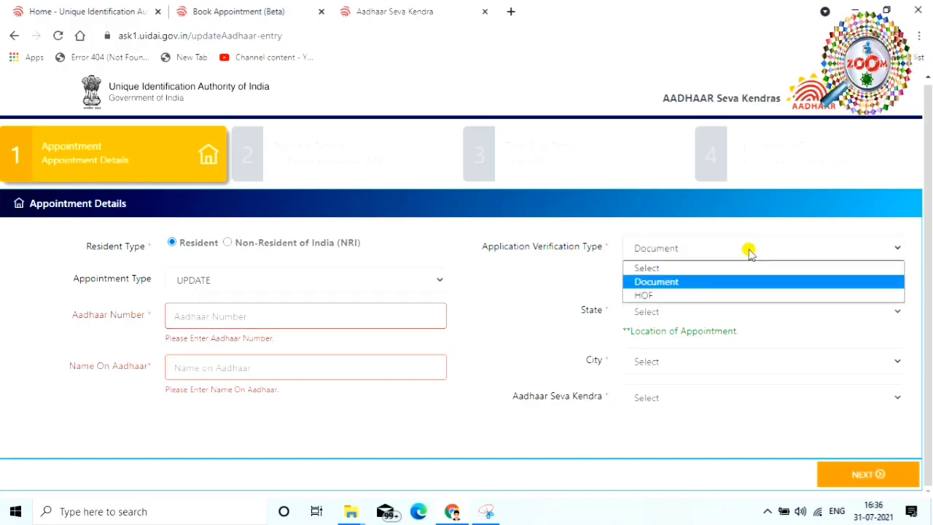
{"action": "left_click", "coordinate": [620, 285]}
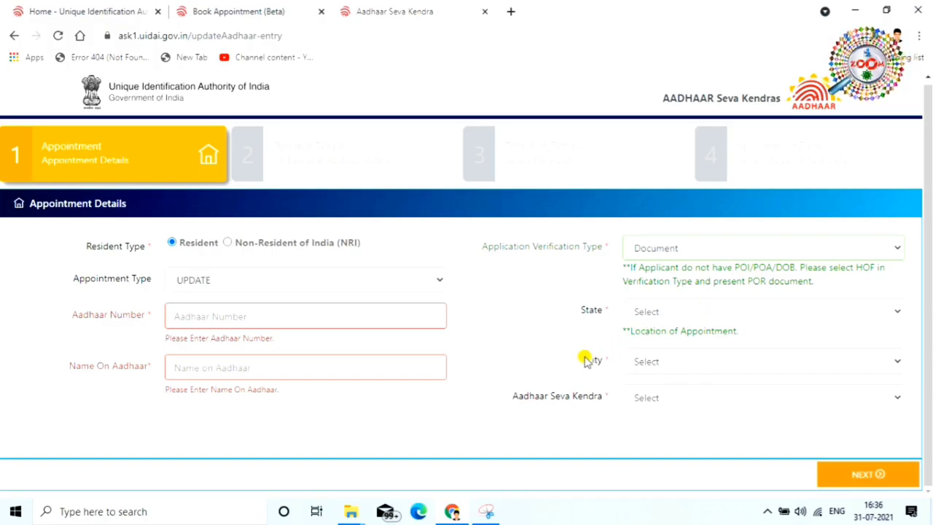
{"action": "left_click", "coordinate": [754, 394]}
{"action": "left_click", "coordinate": [427, 393]}
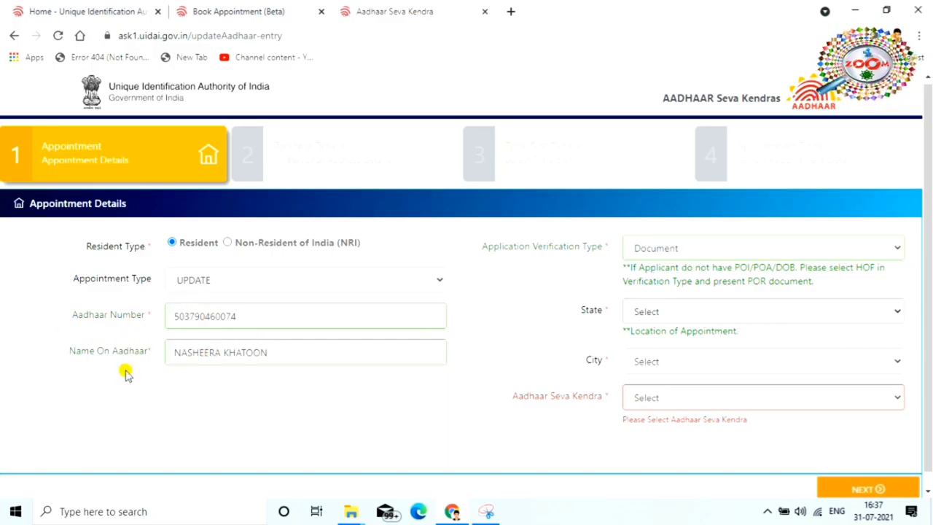
Step: Select State Bihar, City Patna and Seva Kendra Ask Patna, then continue
{"action": "left_click", "coordinate": [738, 313]}
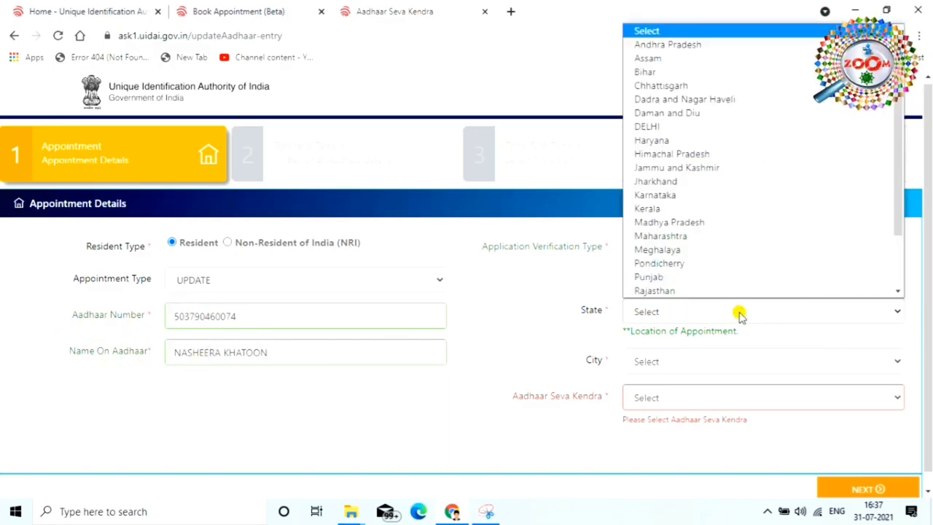
{"action": "left_click", "coordinate": [709, 73]}
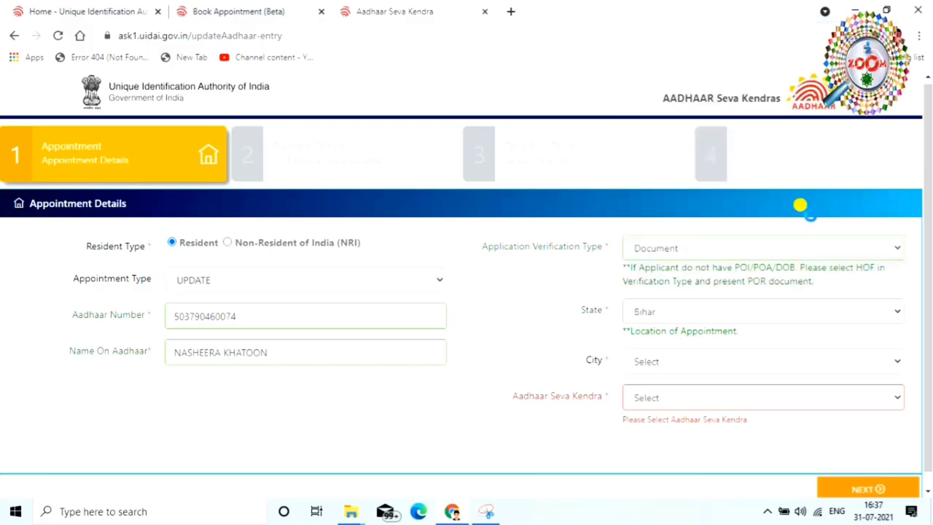
{"action": "left_click", "coordinate": [751, 364]}
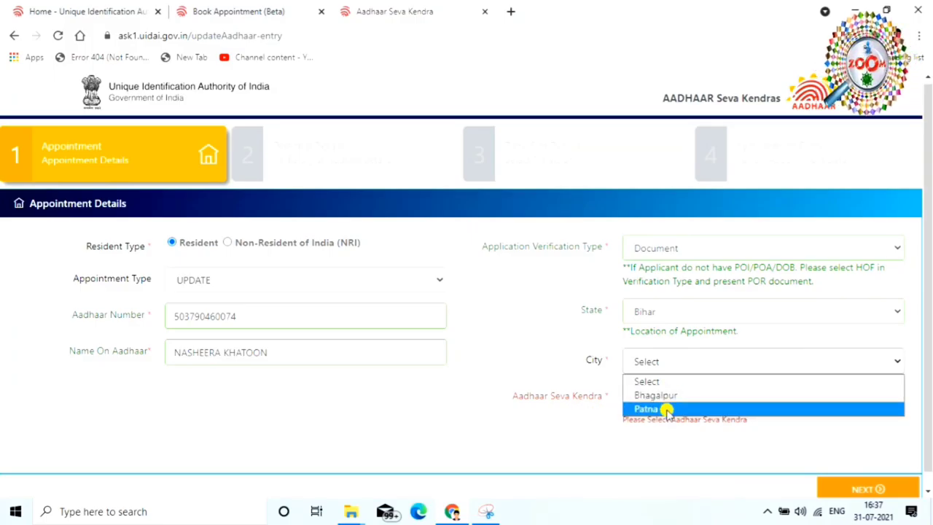
{"action": "left_click", "coordinate": [660, 409]}
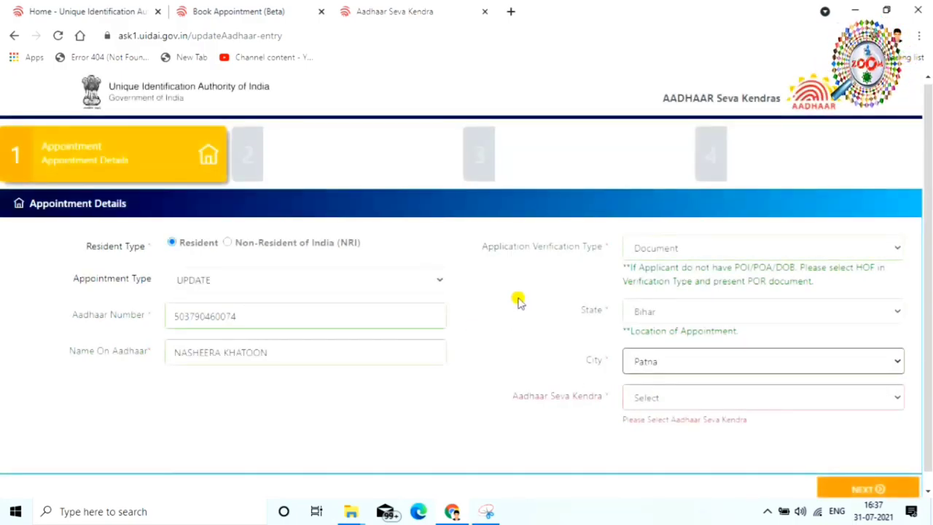
{"action": "left_click", "coordinate": [717, 398]}
{"action": "left_click", "coordinate": [684, 431]}
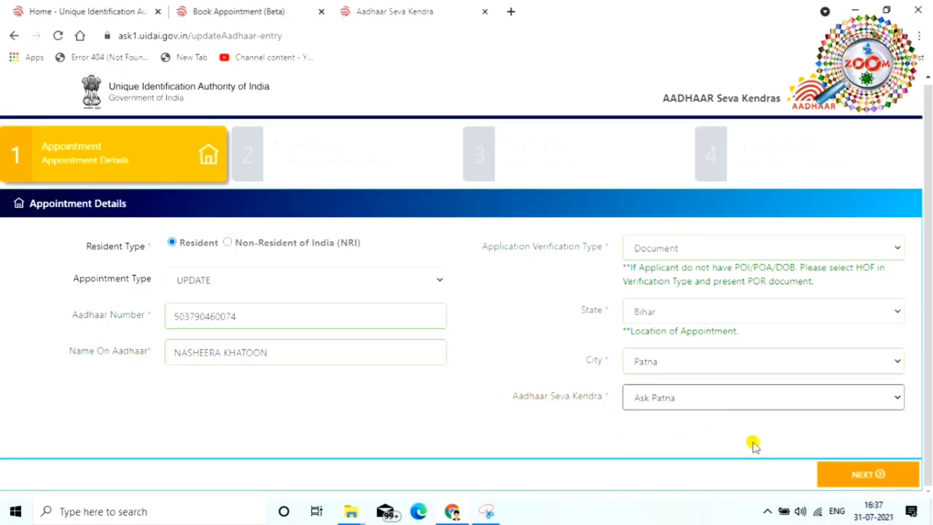
{"action": "left_click", "coordinate": [862, 477]}
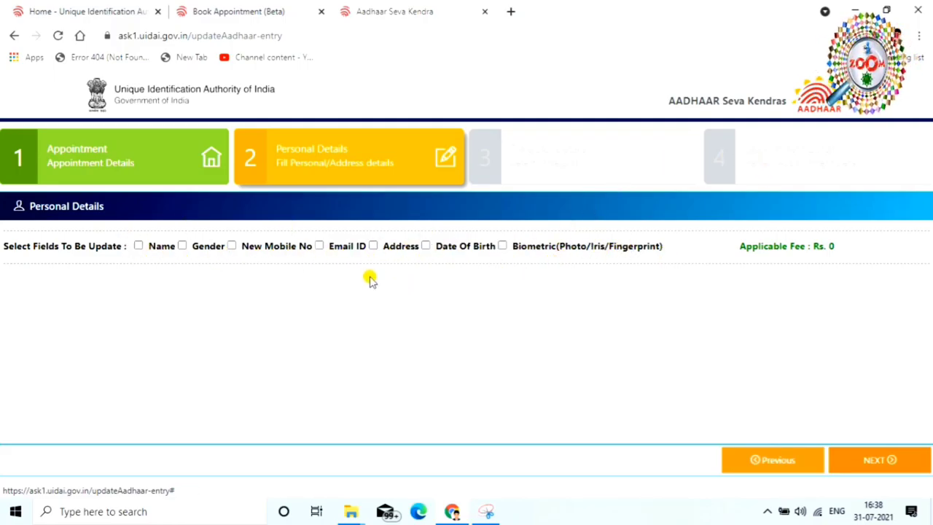
Step: Leave only Name ticked for update, clearing Email ID, New Mobile No and Gender
{"action": "left_click", "coordinate": [137, 246]}
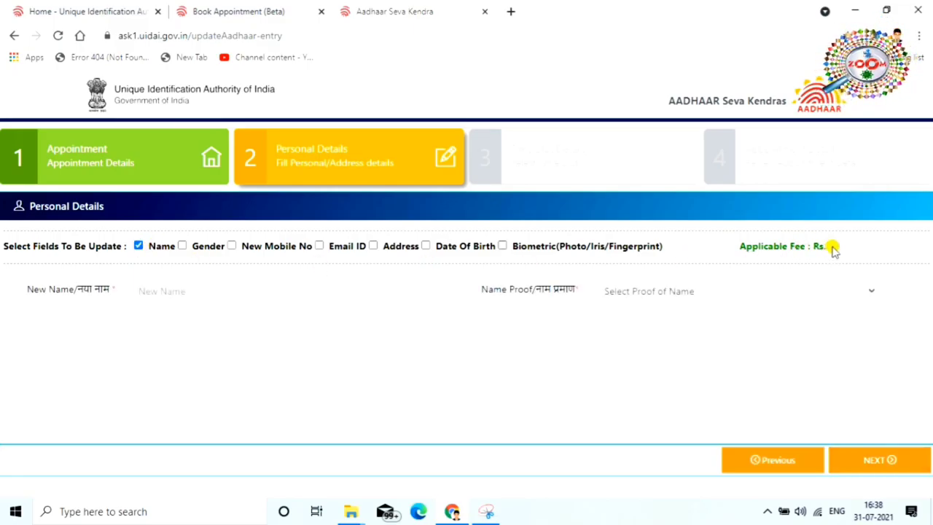
{"action": "left_click", "coordinate": [137, 246]}
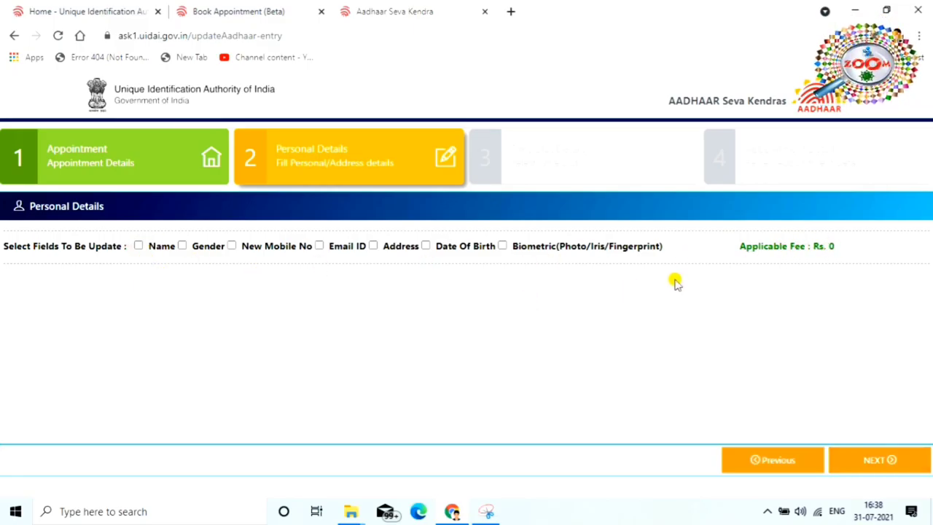
{"action": "left_click", "coordinate": [138, 247]}
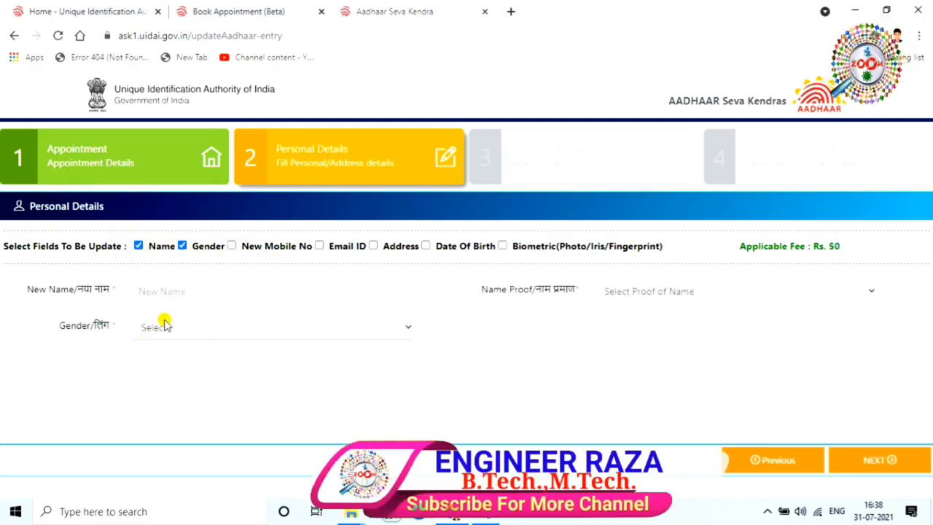
{"action": "left_click", "coordinate": [231, 247]}
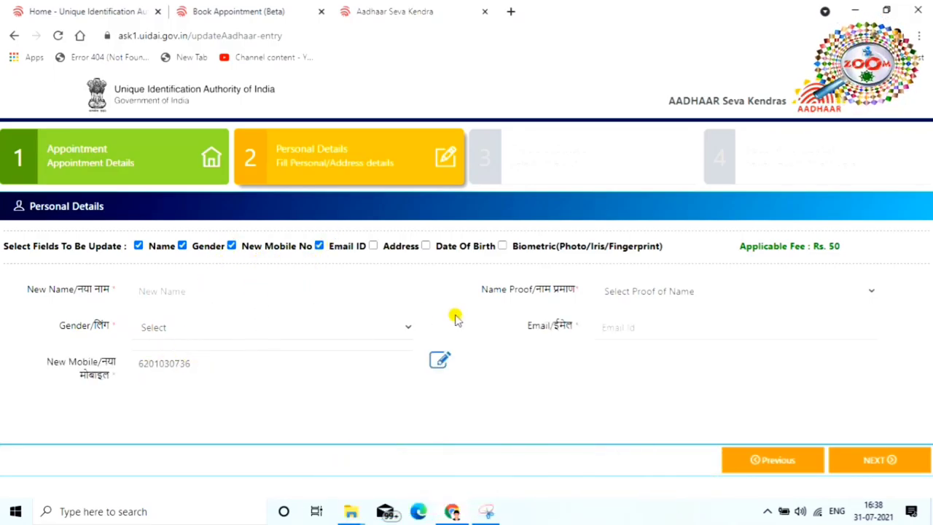
{"action": "left_click", "coordinate": [319, 246]}
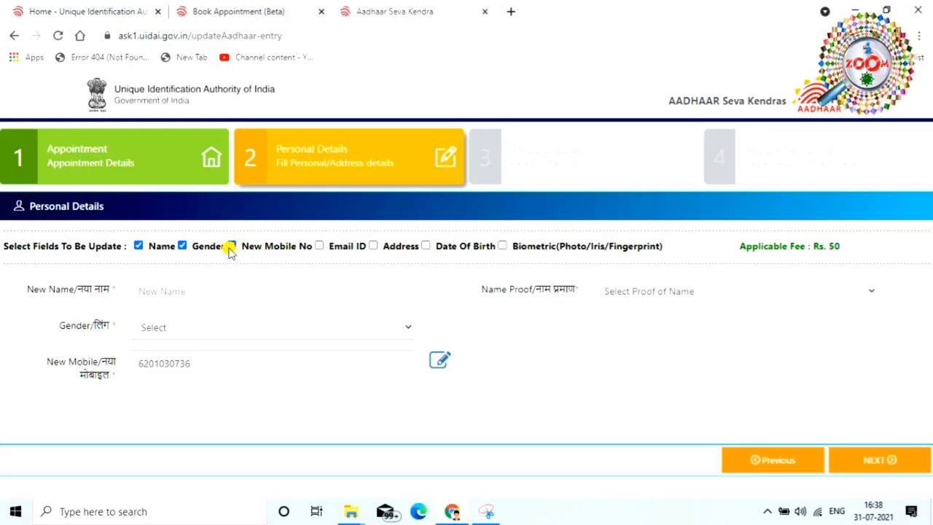
{"action": "left_click", "coordinate": [231, 247]}
{"action": "left_click", "coordinate": [181, 247]}
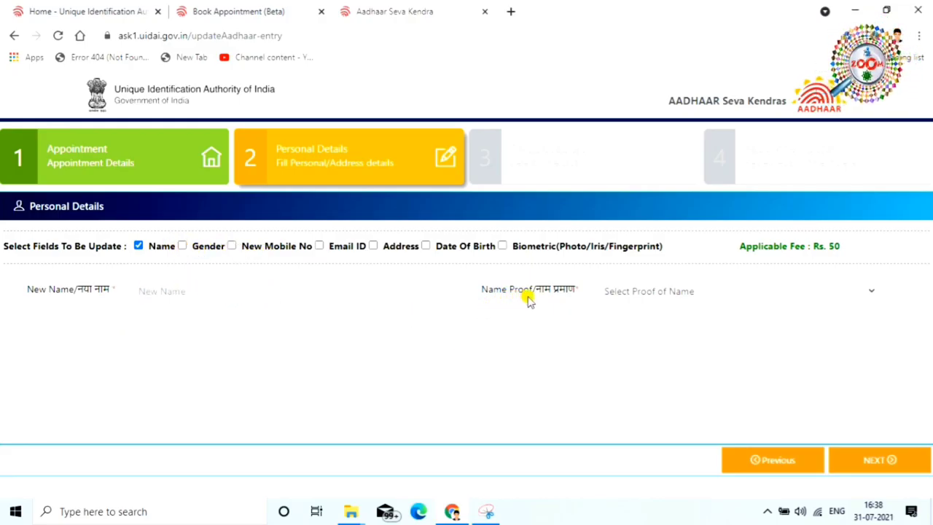
Step: Choose PAN CARD as name proof, enter the applicant's new name, and continue
{"action": "left_click", "coordinate": [728, 294]}
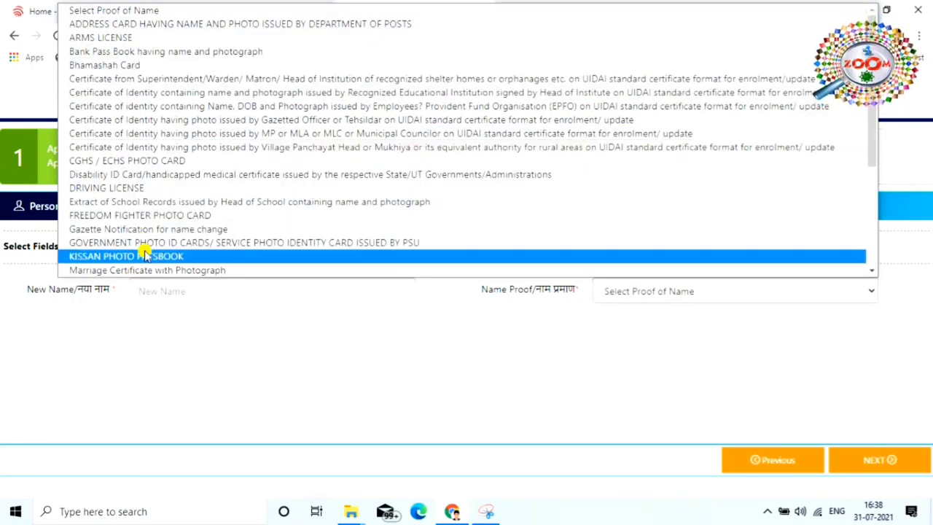
{"action": "scroll", "coordinate": [146, 263], "scroll_direction": "down", "scroll_amount": 1}
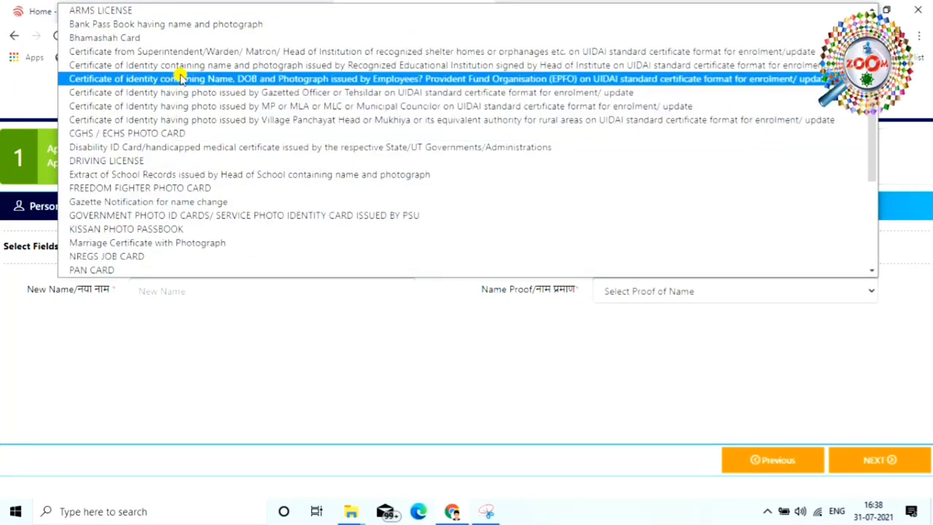
{"action": "left_click", "coordinate": [111, 271]}
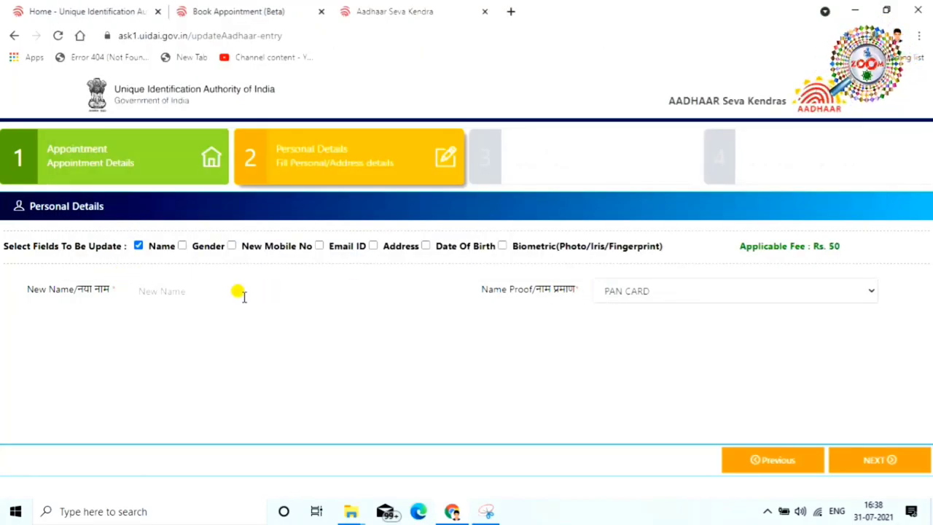
{"action": "left_click", "coordinate": [171, 289]}
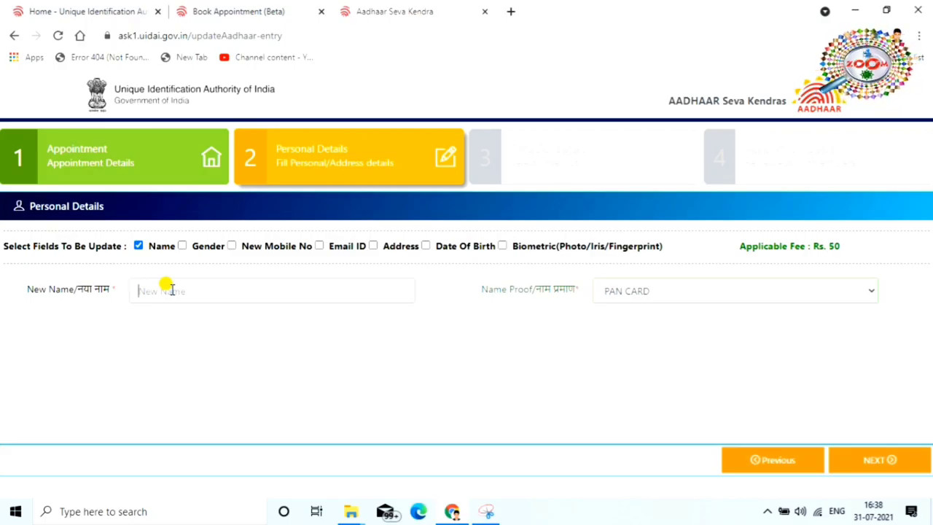
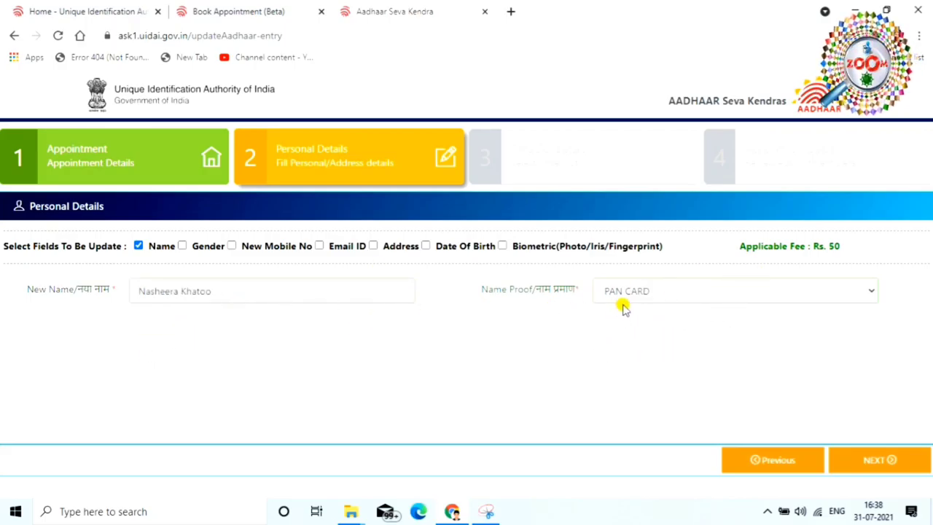
{"action": "left_click", "coordinate": [857, 459]}
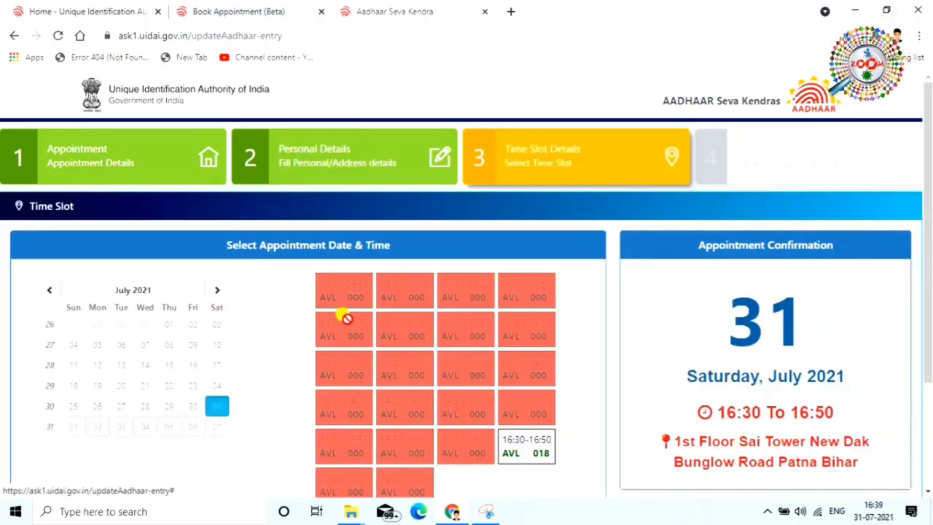
Step: Book the 16:30-16:50 slot on 31 July 2021 and proceed to Application Review
{"action": "scroll", "coordinate": [348, 317], "scroll_direction": "down", "scroll_amount": 1}
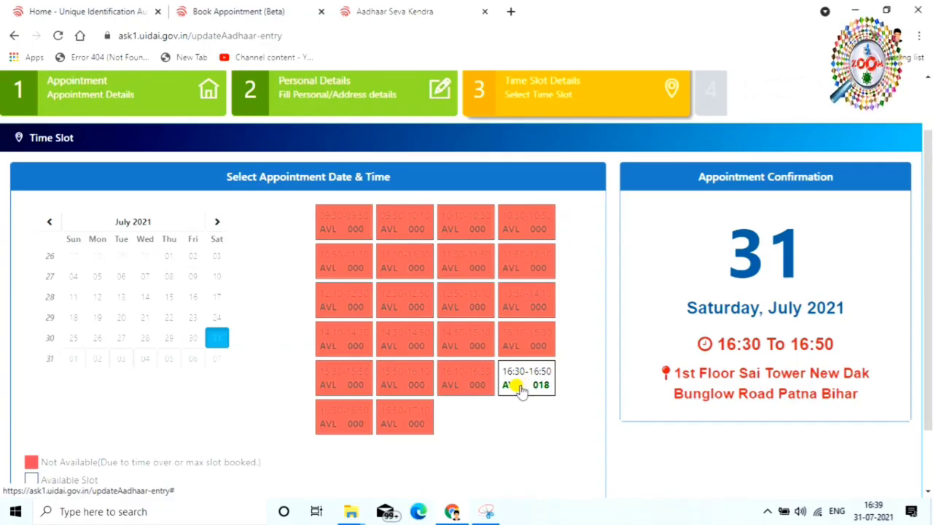
{"action": "left_click", "coordinate": [513, 388]}
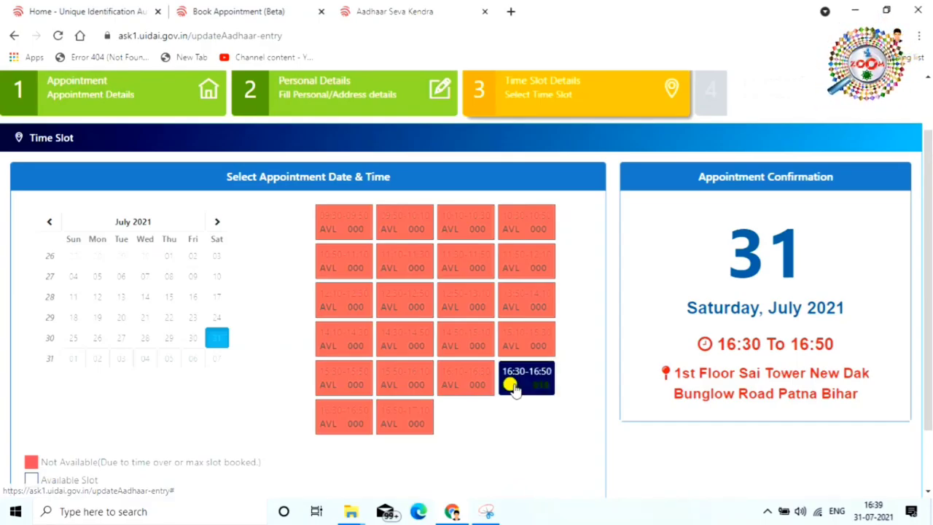
{"action": "scroll", "coordinate": [426, 401], "scroll_direction": "down", "scroll_amount": 1}
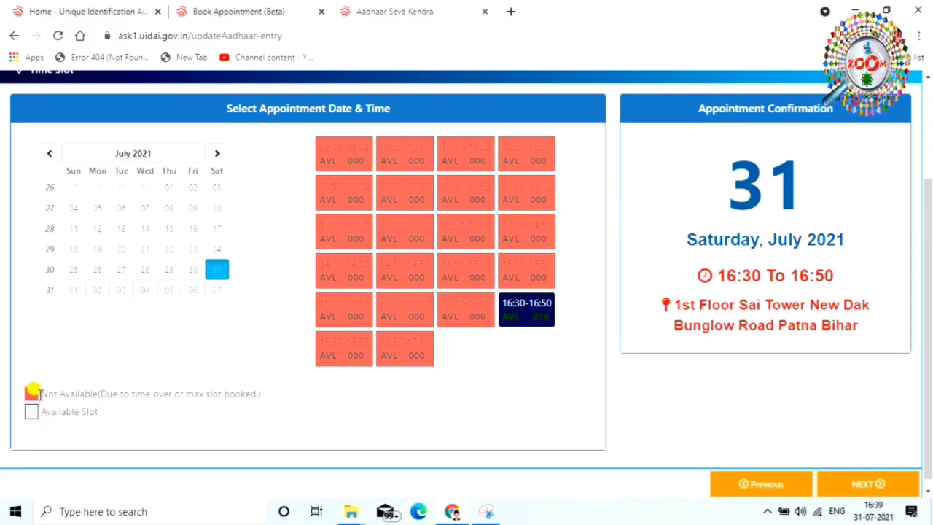
{"action": "left_click", "coordinate": [865, 484]}
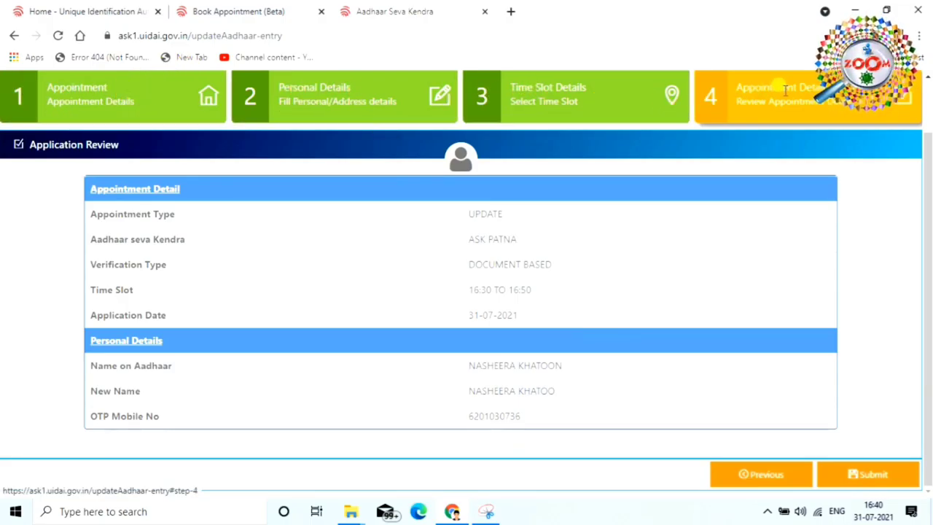
Step: Submit the reviewed ASK PATNA application and confirm it
{"action": "left_click", "coordinate": [876, 476]}
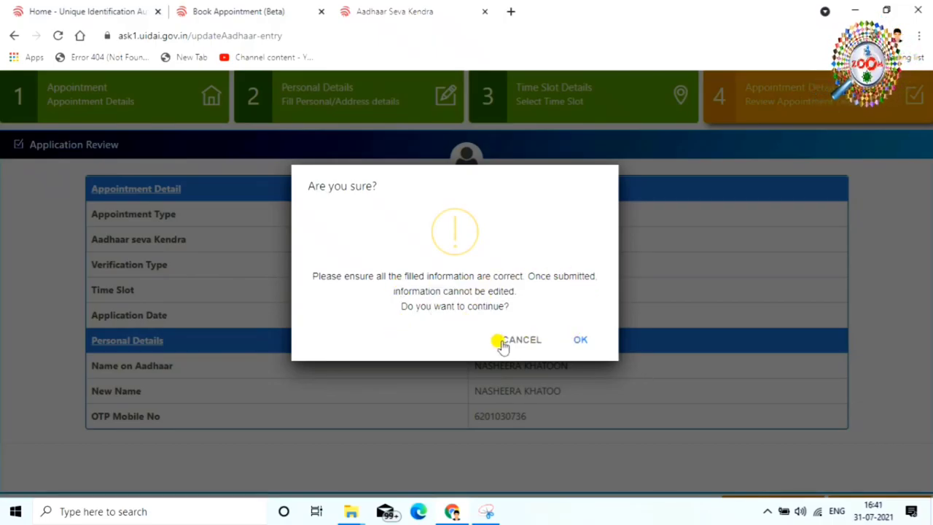
{"action": "left_click", "coordinate": [576, 340]}
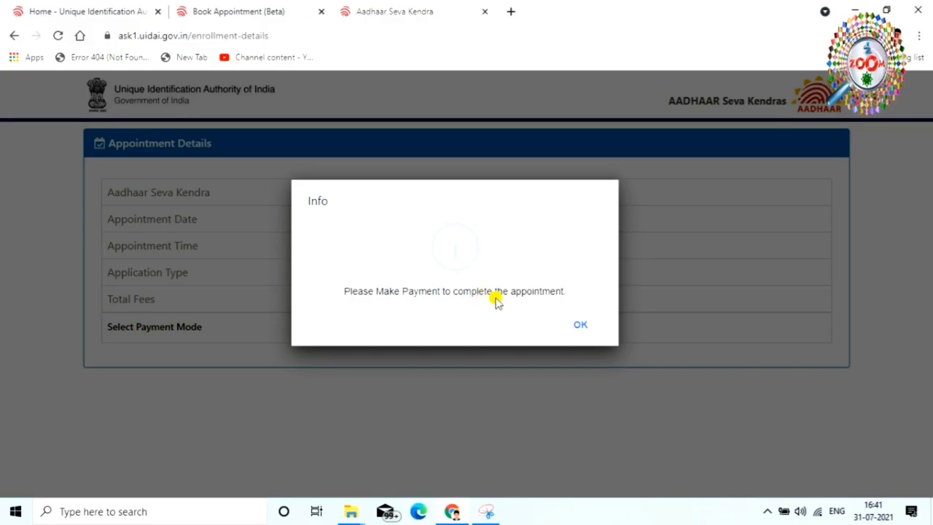
Step: Pay the ₹50.00 fee online via the PayU gateway
{"action": "left_click", "coordinate": [580, 326]}
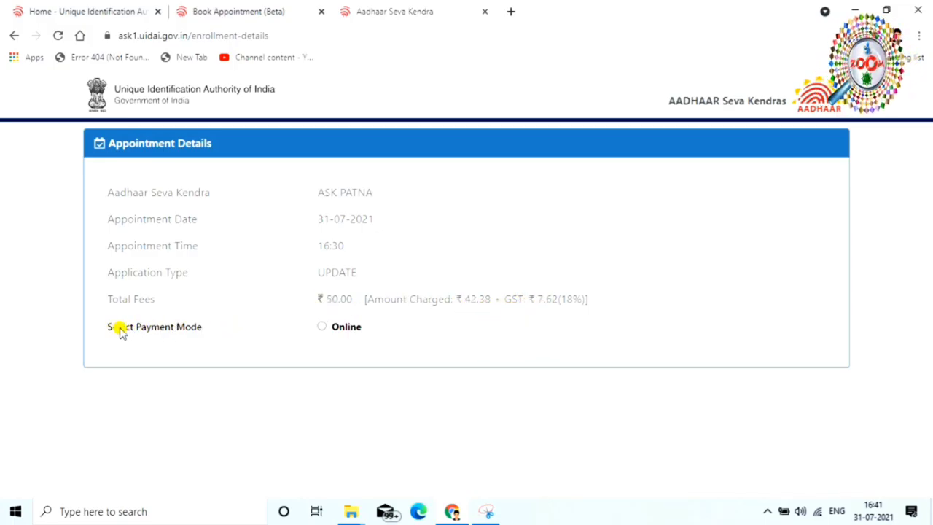
{"action": "left_click", "coordinate": [324, 327]}
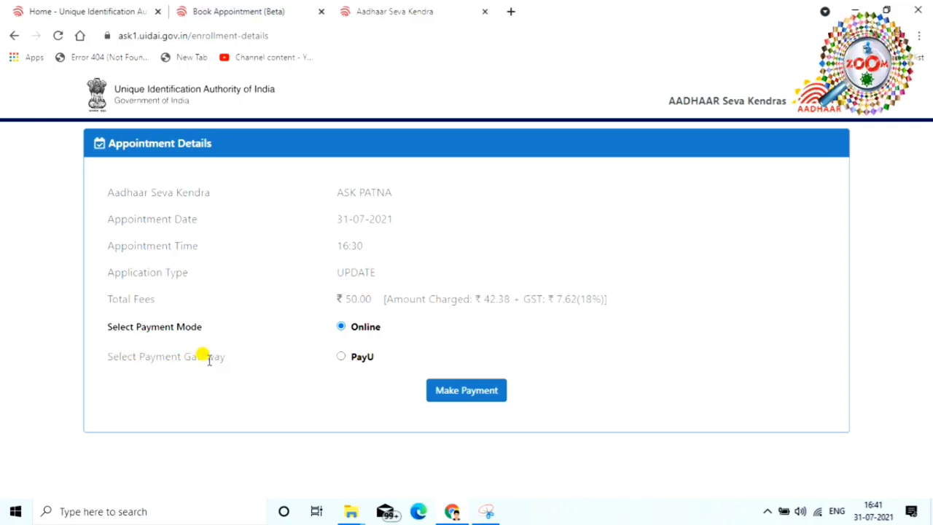
{"action": "left_click", "coordinate": [339, 358]}
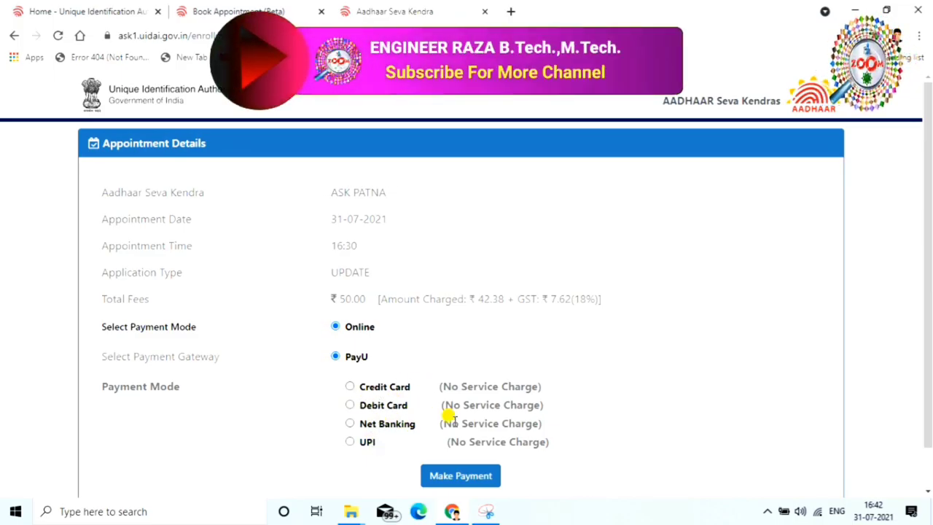
{"action": "scroll", "coordinate": [366, 447], "scroll_direction": "down", "scroll_amount": 1}
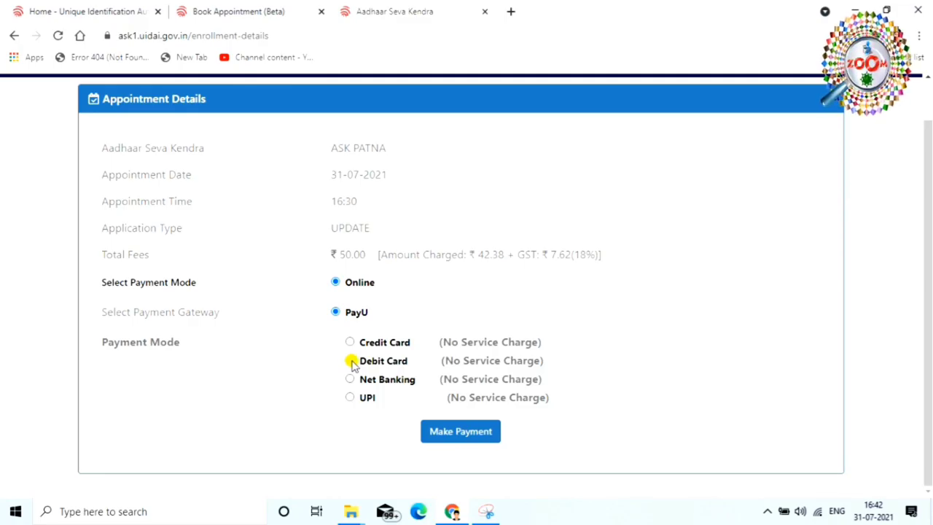
{"action": "left_click", "coordinate": [449, 427]}
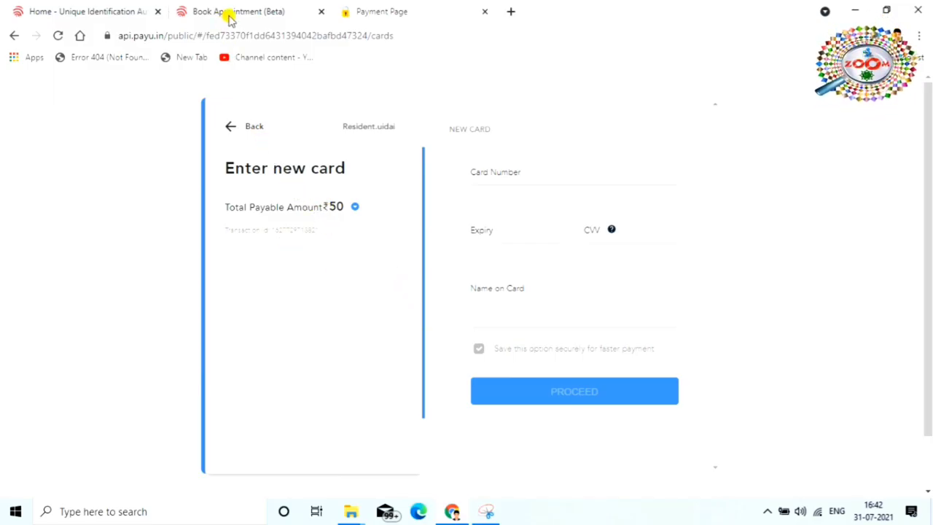
Step: Glance back at the Patna - New Dak Bungalow Road booking tab, then return to the PayU payment page
{"action": "left_click", "coordinate": [259, 7]}
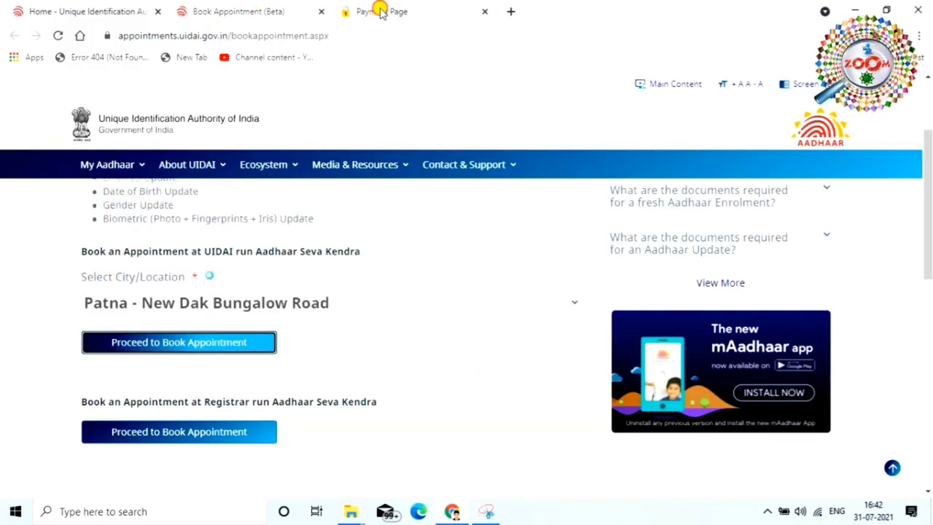
{"action": "left_click", "coordinate": [381, 10]}
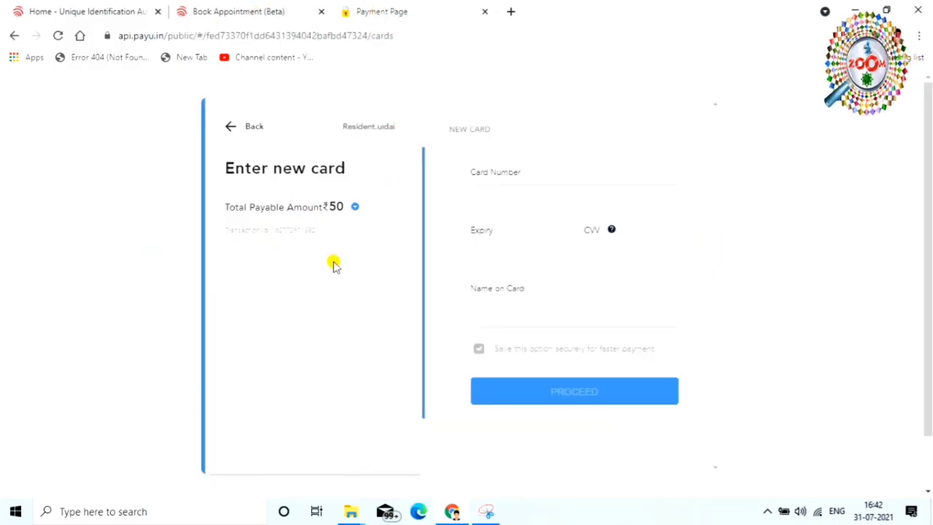